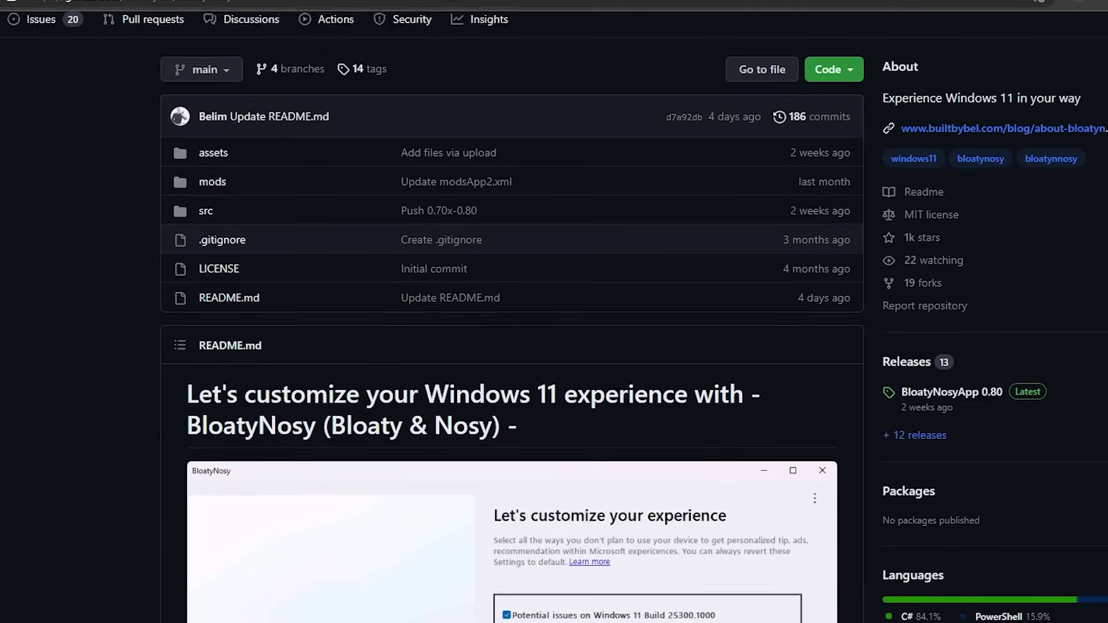
# - Open the latest BloatyNosy release page and scroll through it
pyautogui.scroll(-1, 520, 346)
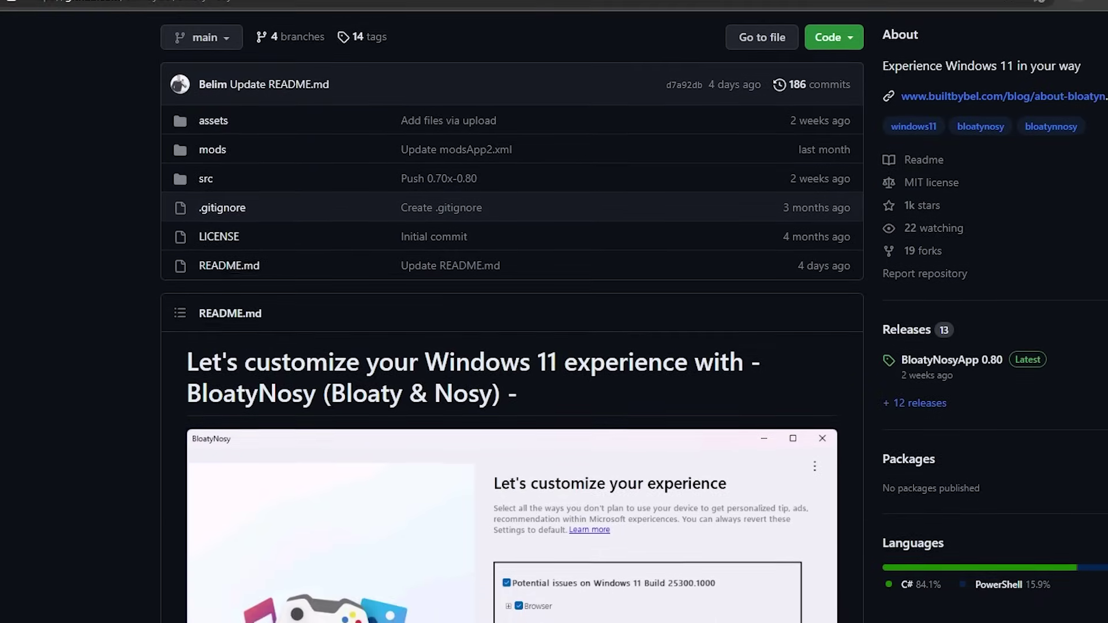
pyautogui.scroll(-1, 519, 346)
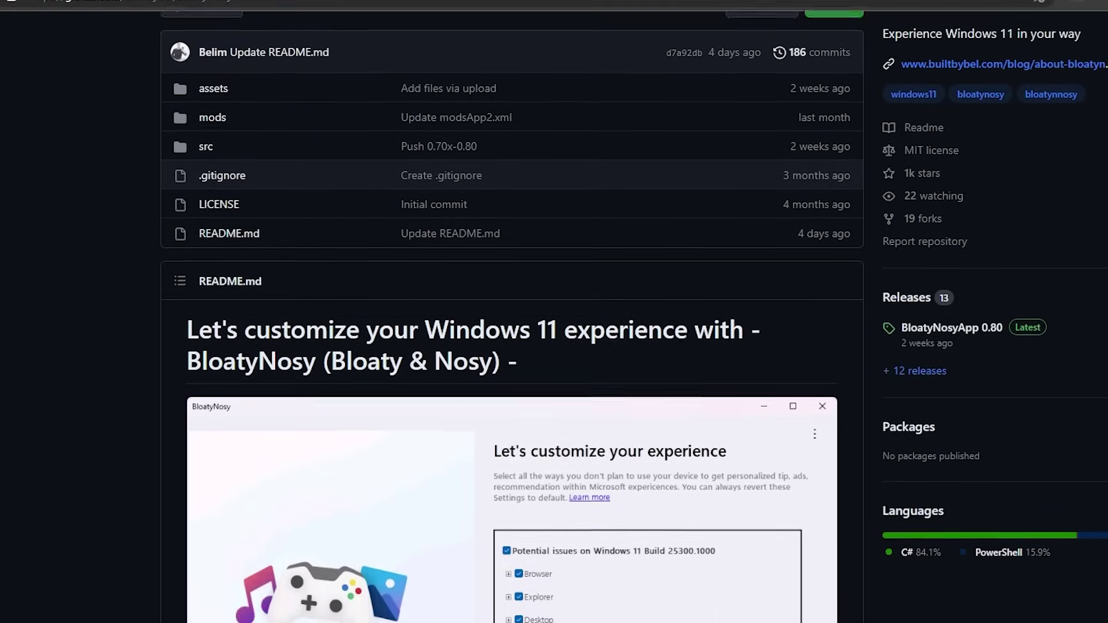
pyautogui.scroll(-1, 519, 347)
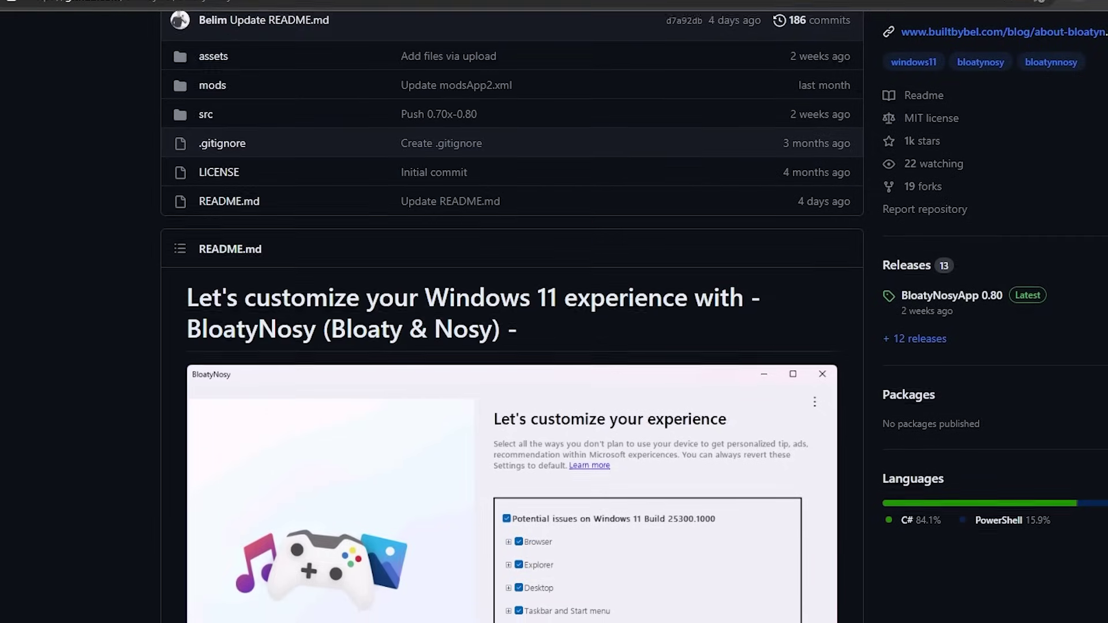
pyautogui.scroll(-1, 520, 347)
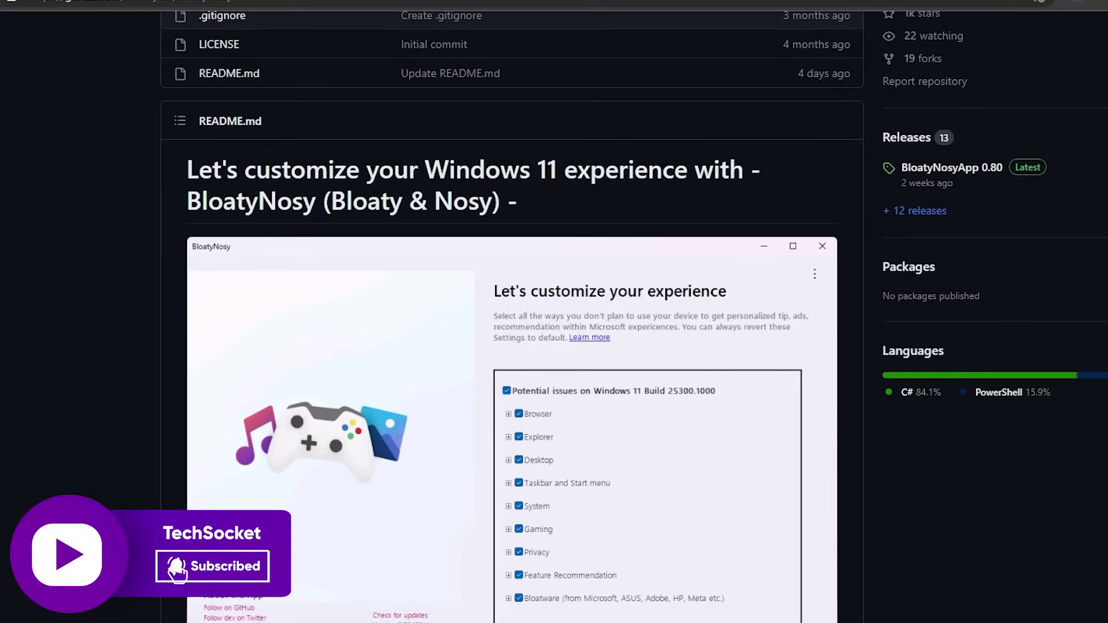
pyautogui.scroll(-1, 519, 346)
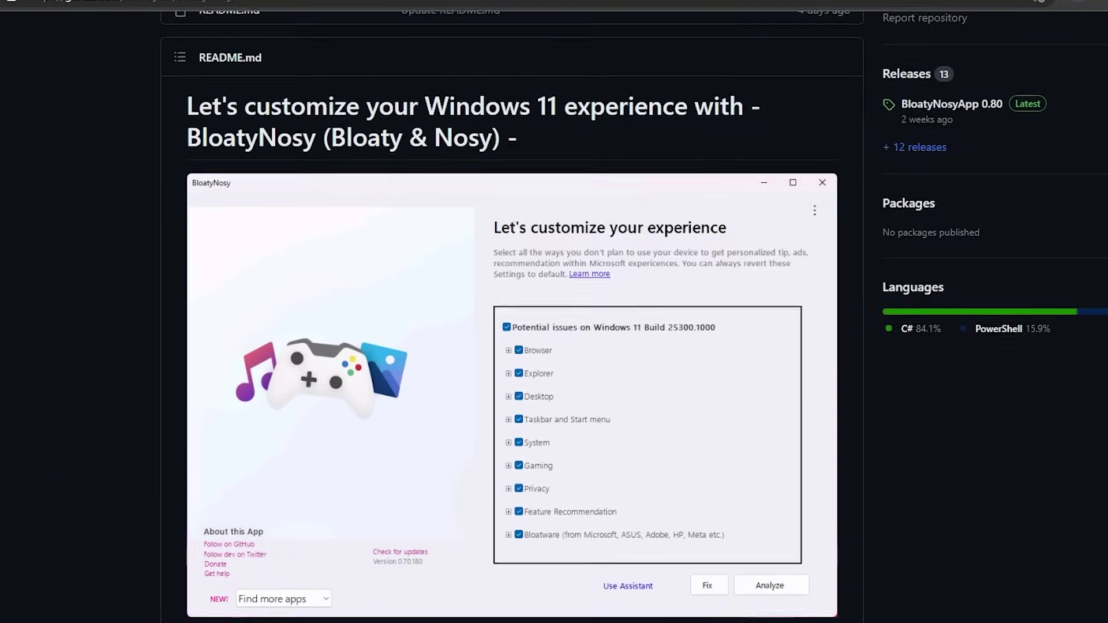
pyautogui.scroll(-1, 519, 346)
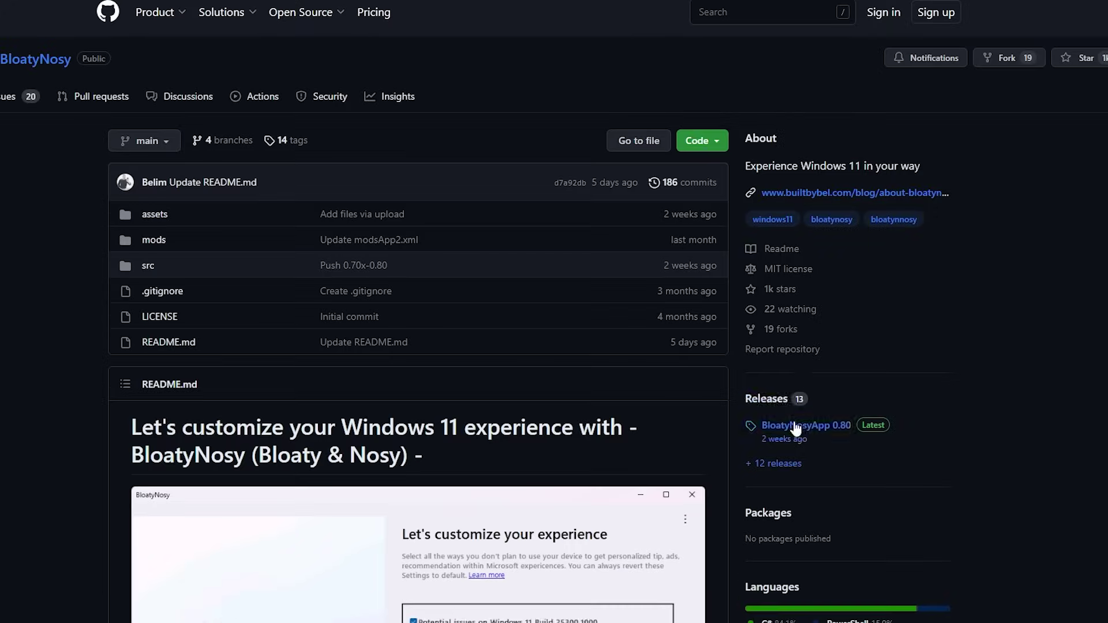
pyautogui.click(756, 397)
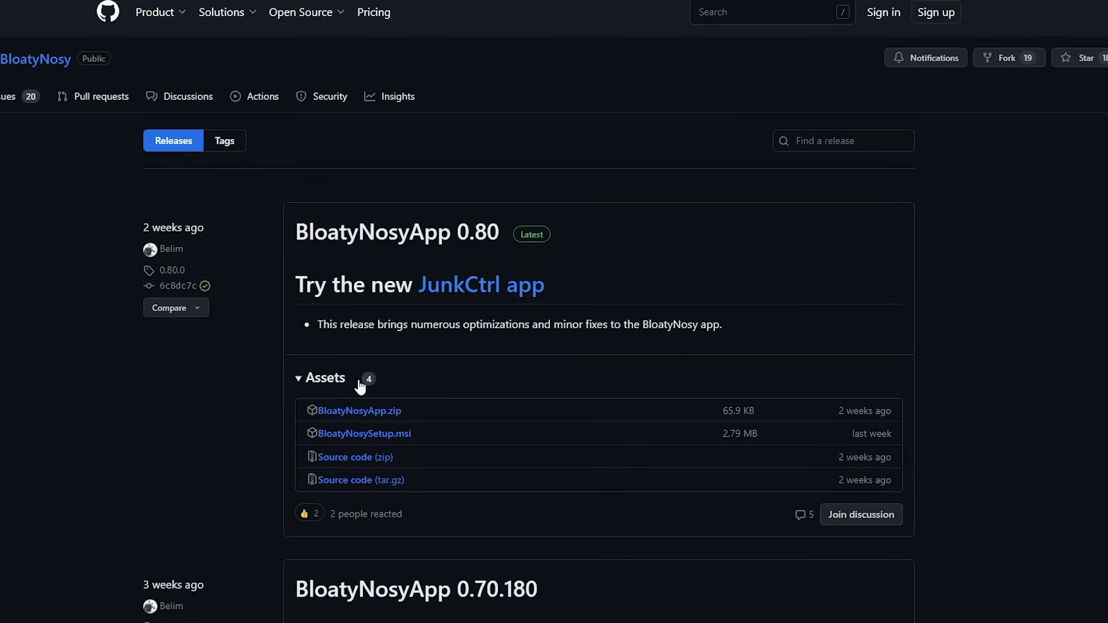
pyautogui.scroll(-3, 403, 444)
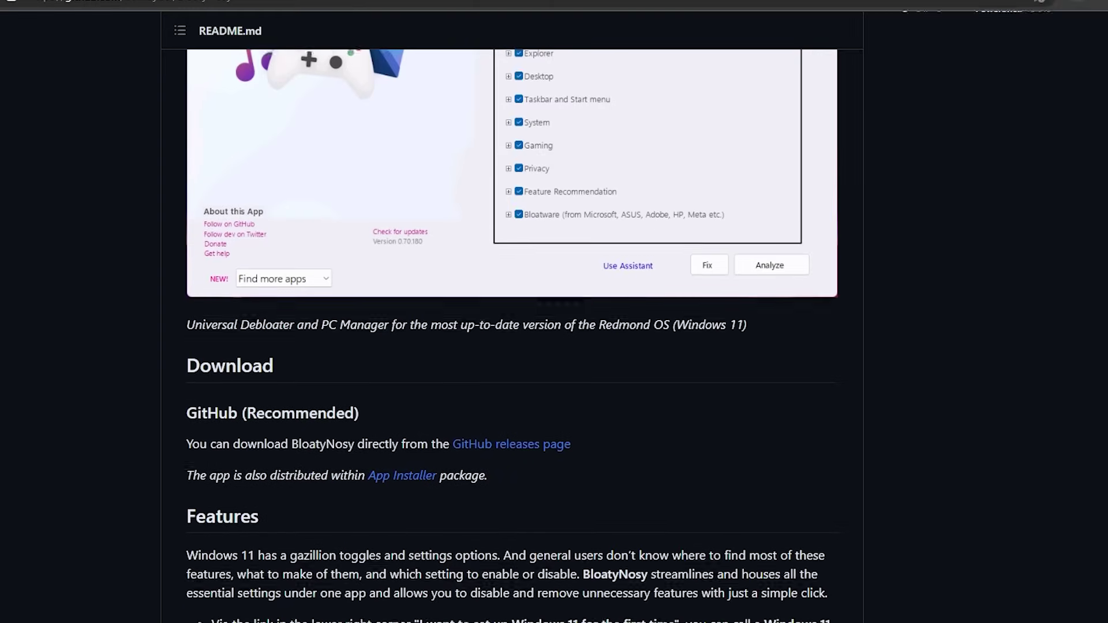
pyautogui.scroll(-1, 513, 323)
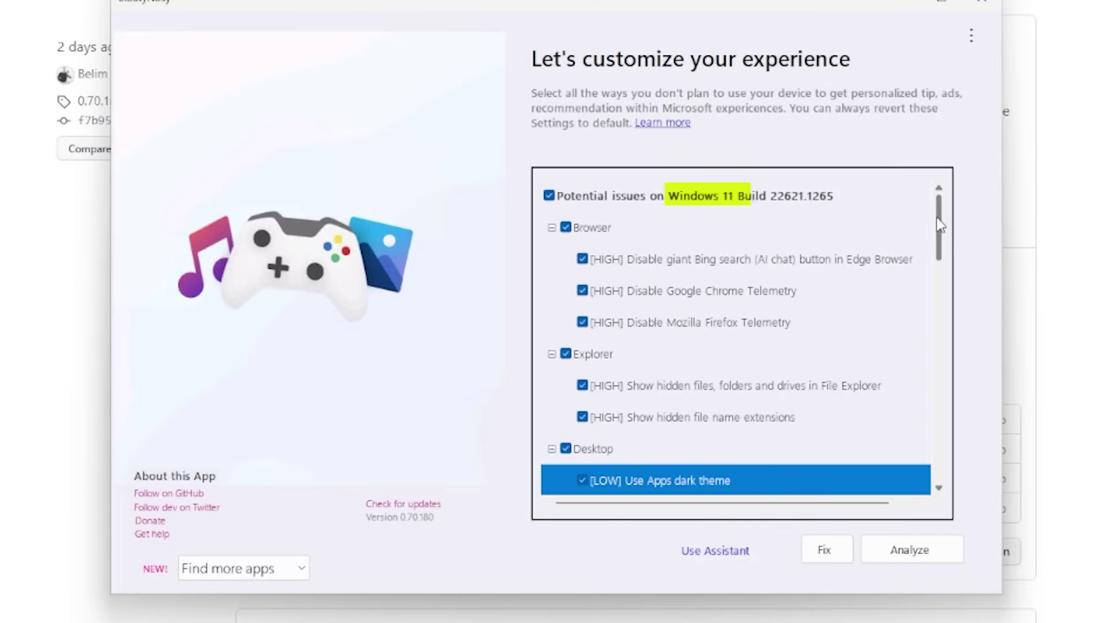
pyautogui.moveTo(939, 225); pyautogui.dragTo(933, 470)
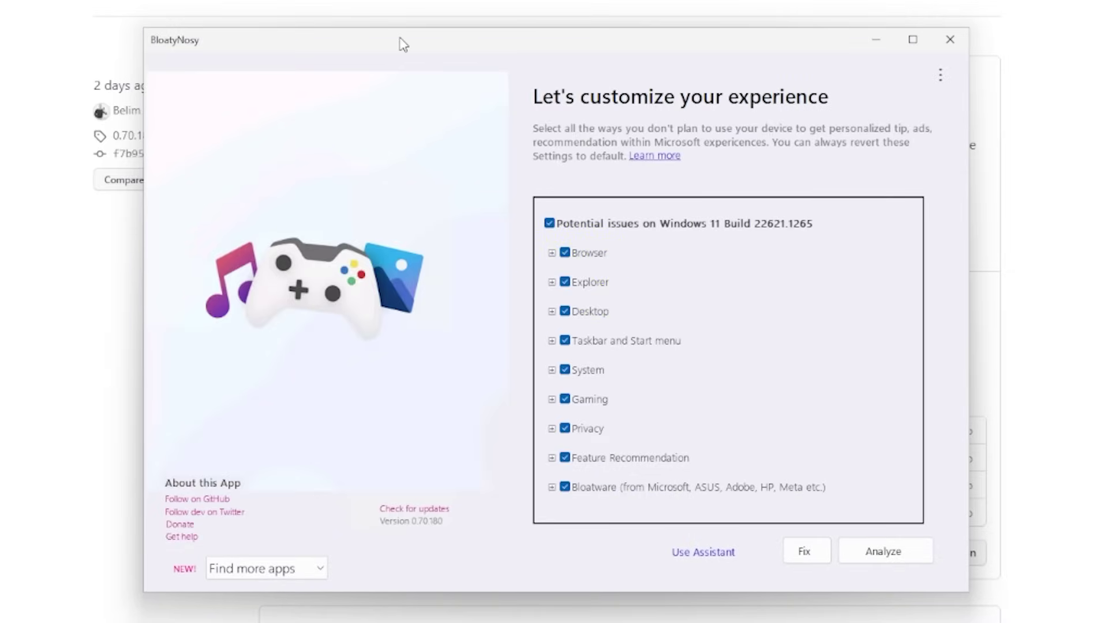
# - Expand the Browser, Explorer and Desktop fix groups in the checklist
pyautogui.click(551, 252)
pyautogui.click(552, 371)
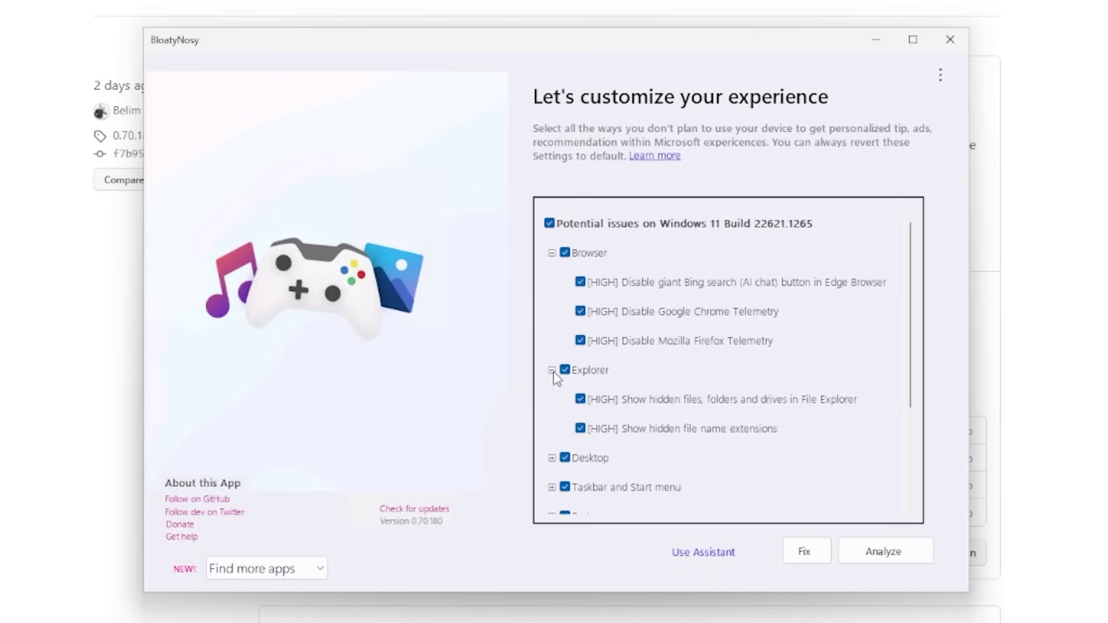
pyautogui.scroll(-2, 559, 373)
pyautogui.click(553, 312)
pyautogui.scroll(-3, 608, 343)
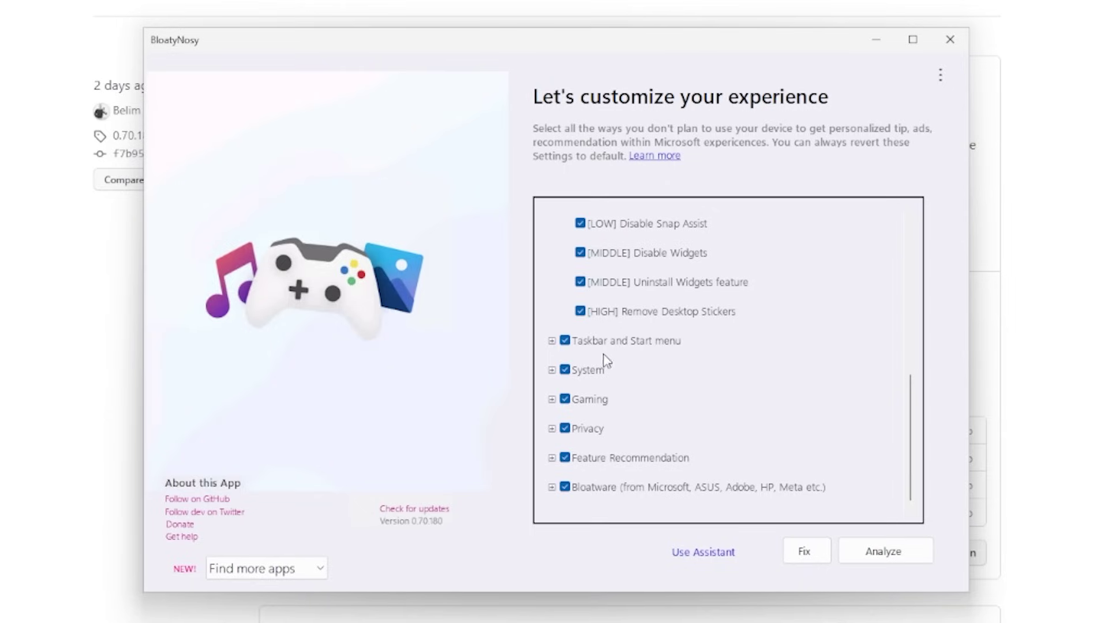
# - Expand the Taskbar and Start menu group, keeping it checked, and review its options
pyautogui.click(561, 343)
pyautogui.click(568, 344)
pyautogui.click(552, 341)
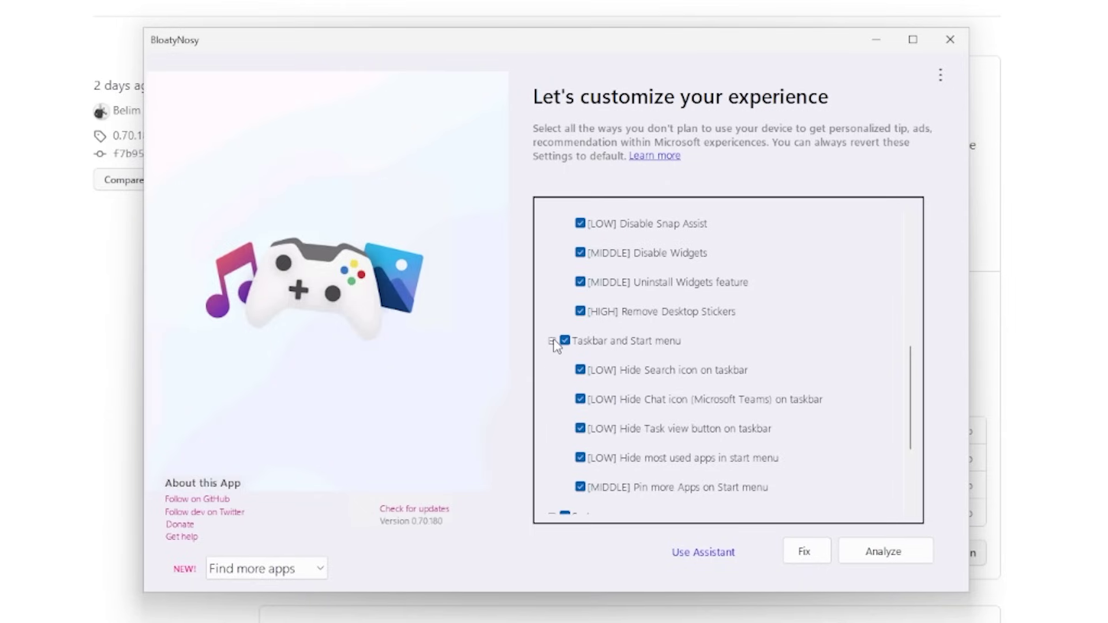
pyautogui.scroll(6, 580, 438)
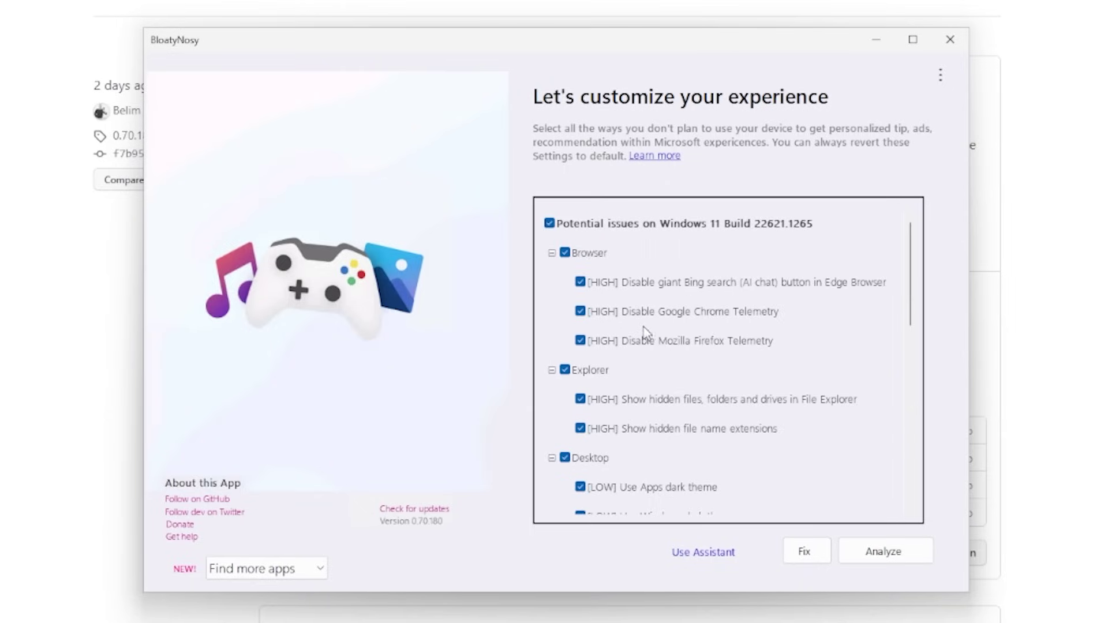
pyautogui.scroll(-4, 641, 334)
pyautogui.moveTo(654, 379)
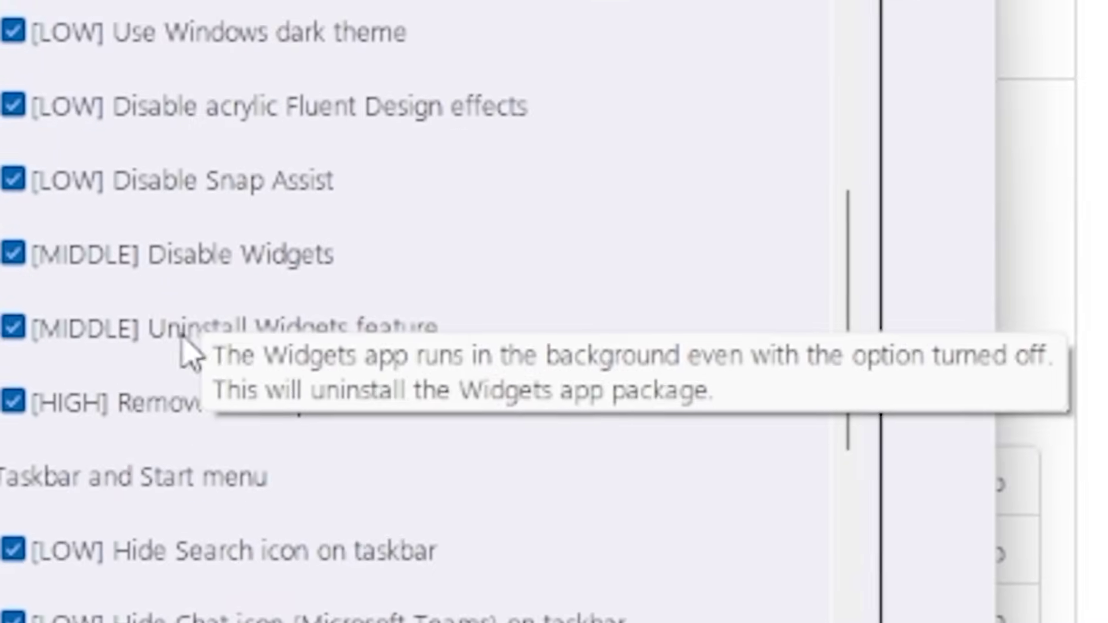
pyautogui.moveTo(92, 345)
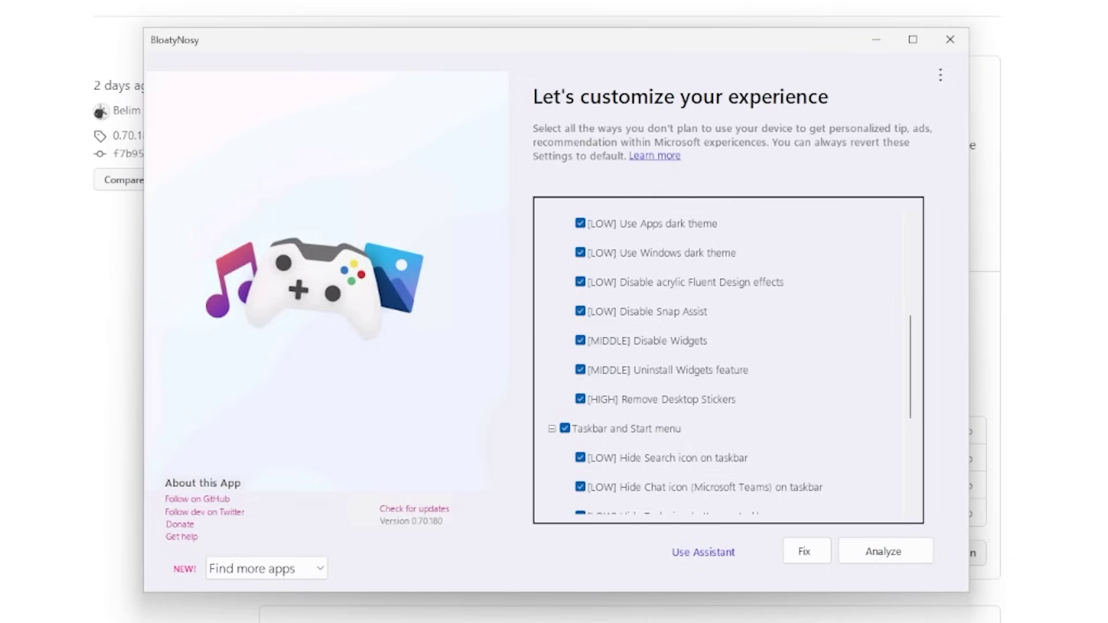
# - Analyze the system, then apply all found fixes and confirm
pyautogui.click(883, 551)
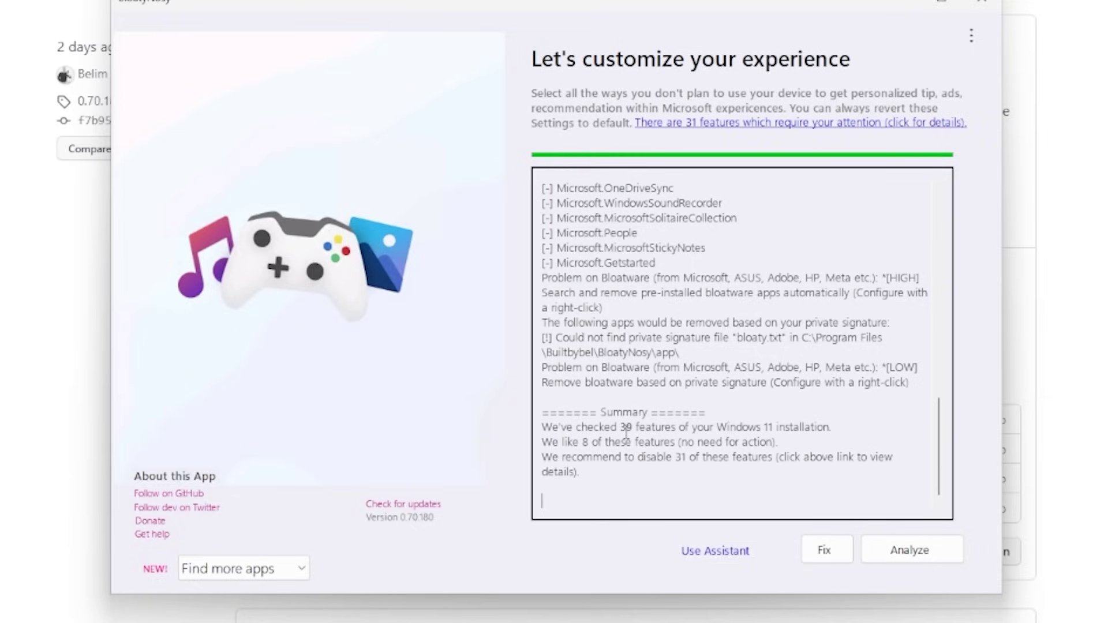
pyautogui.click(824, 550)
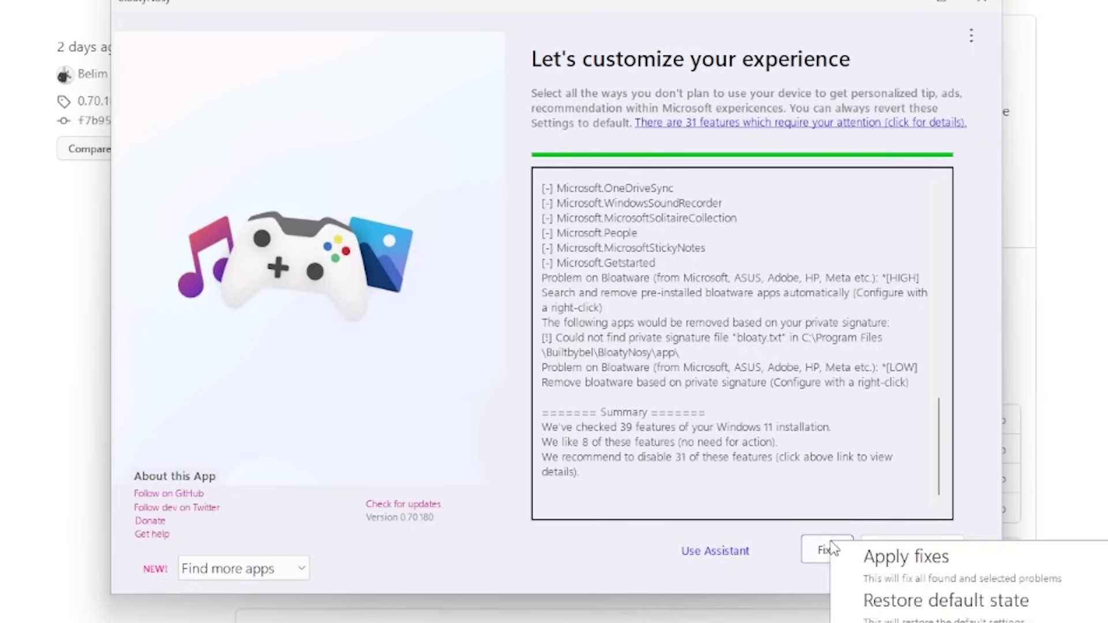
pyautogui.click(900, 557)
pyautogui.click(565, 363)
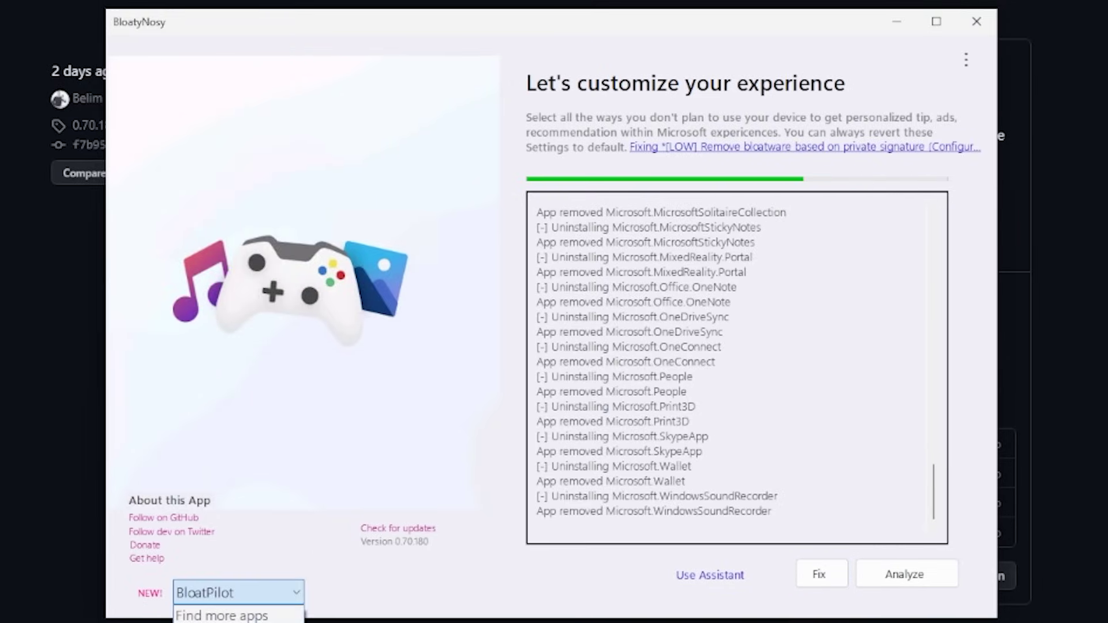
# - Move GetHelp, ScreenSketch, Todos, WindowsAlarms and WindowsCamera into the BloatPilot recycle bin
pyautogui.click(238, 593)
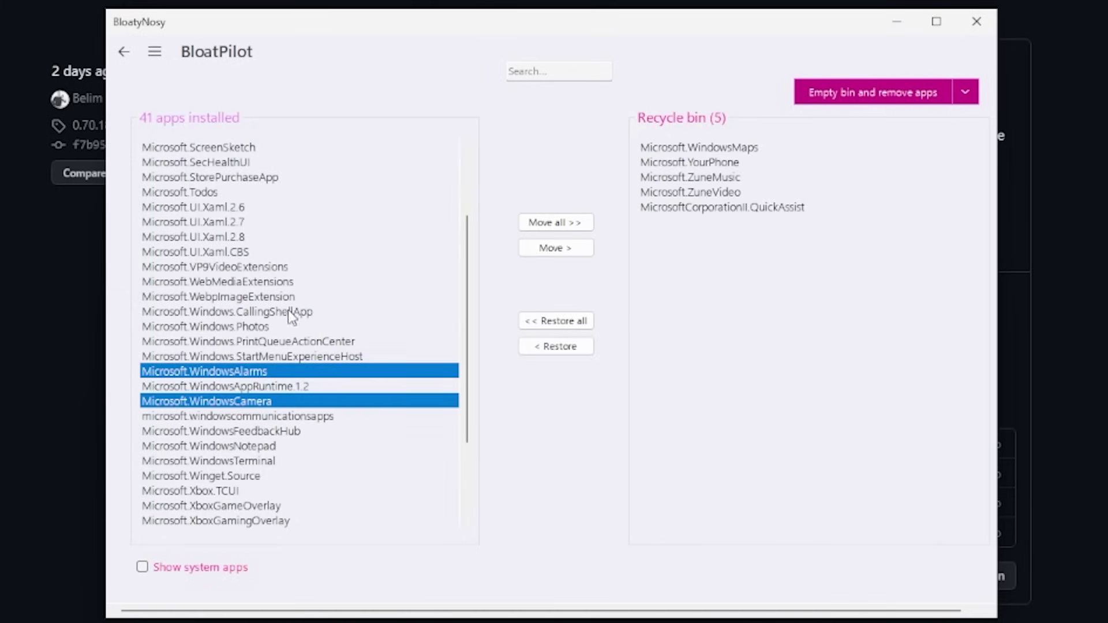
pyautogui.scroll(3, 279, 327)
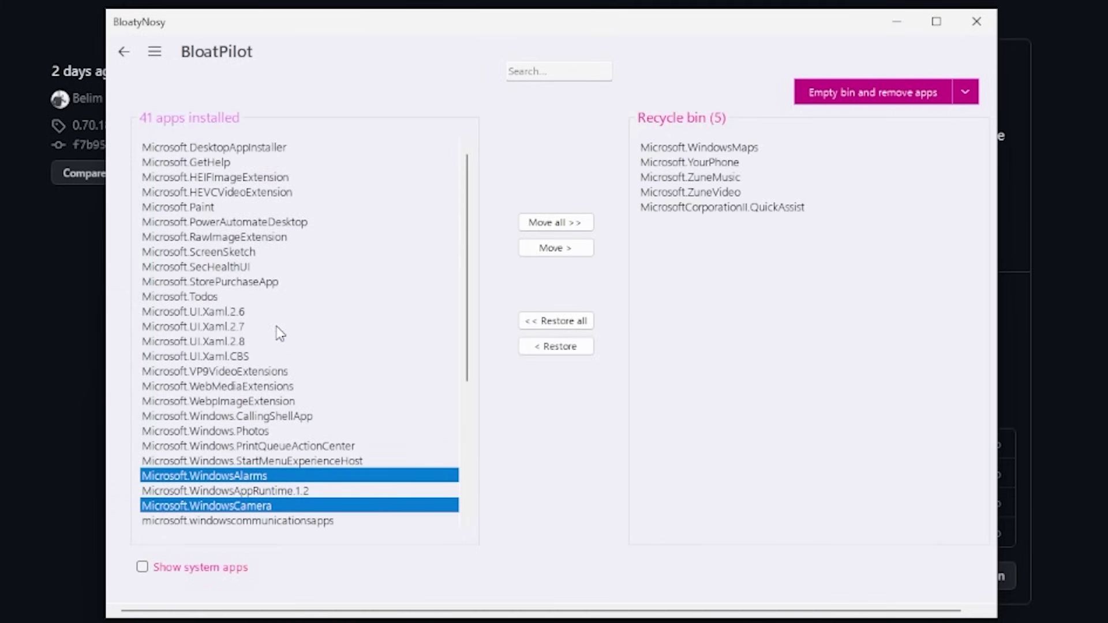
pyautogui.click(217, 163)
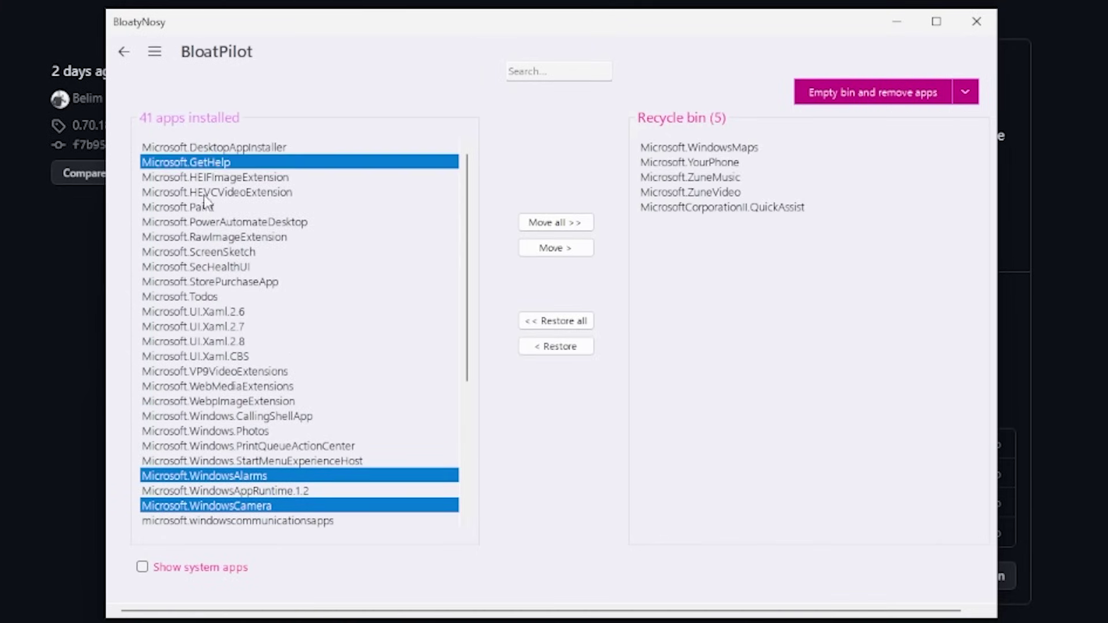
pyautogui.click(233, 253)
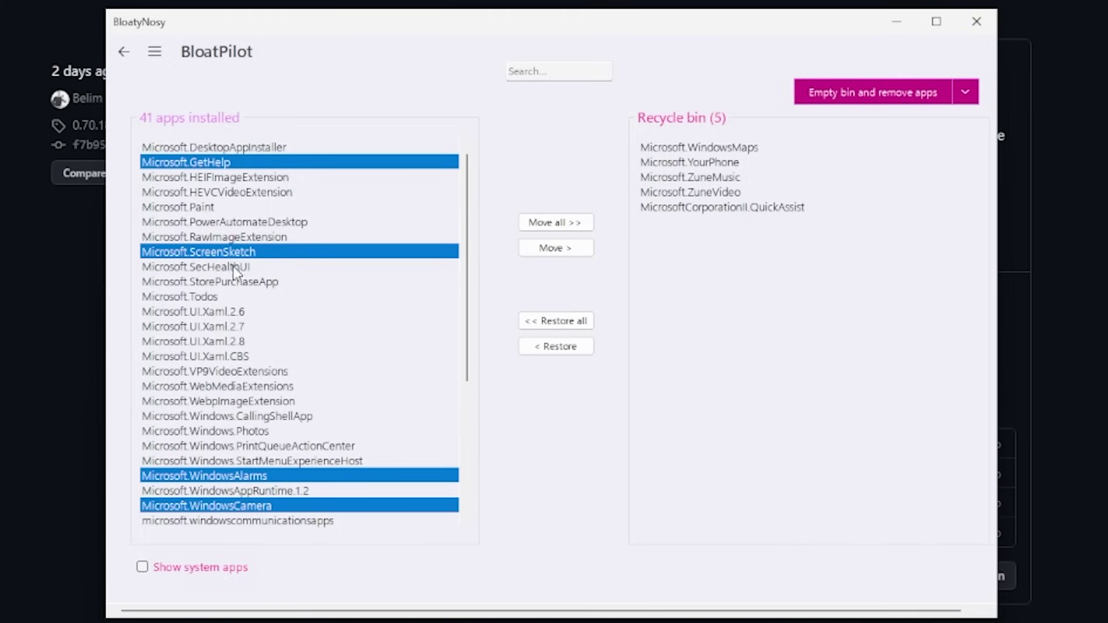
pyautogui.click(212, 299)
pyautogui.click(286, 284)
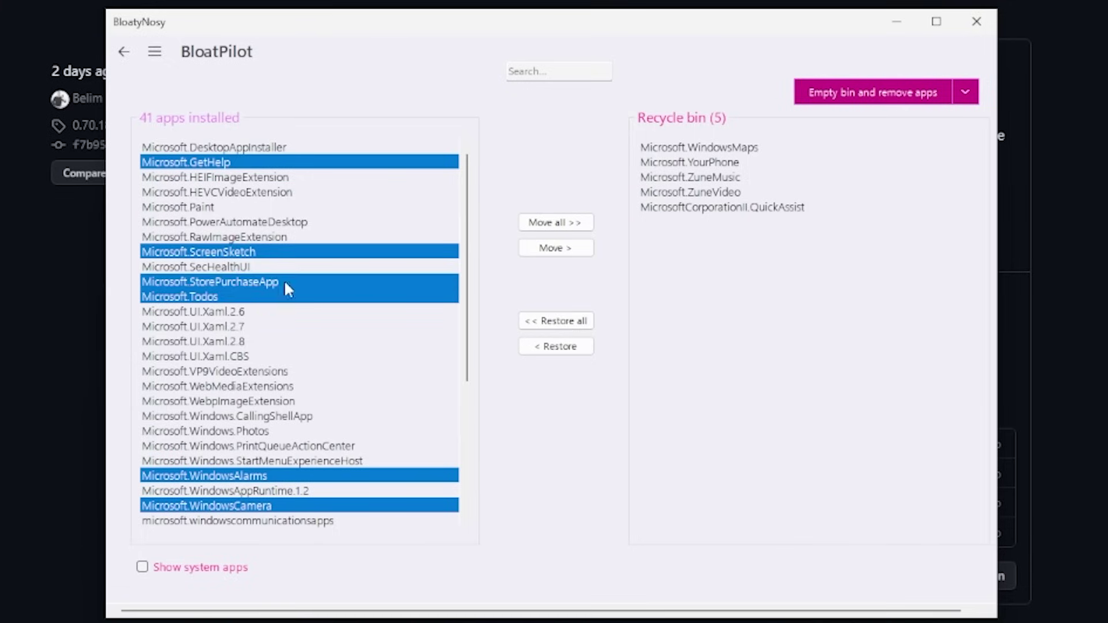
pyautogui.click(261, 278)
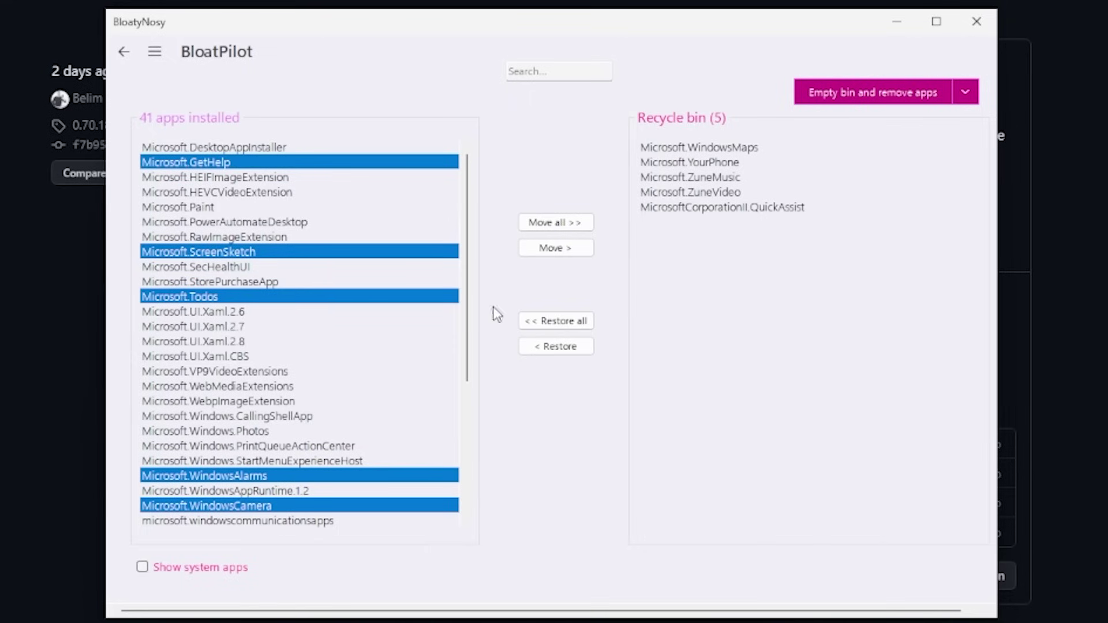
pyautogui.click(555, 248)
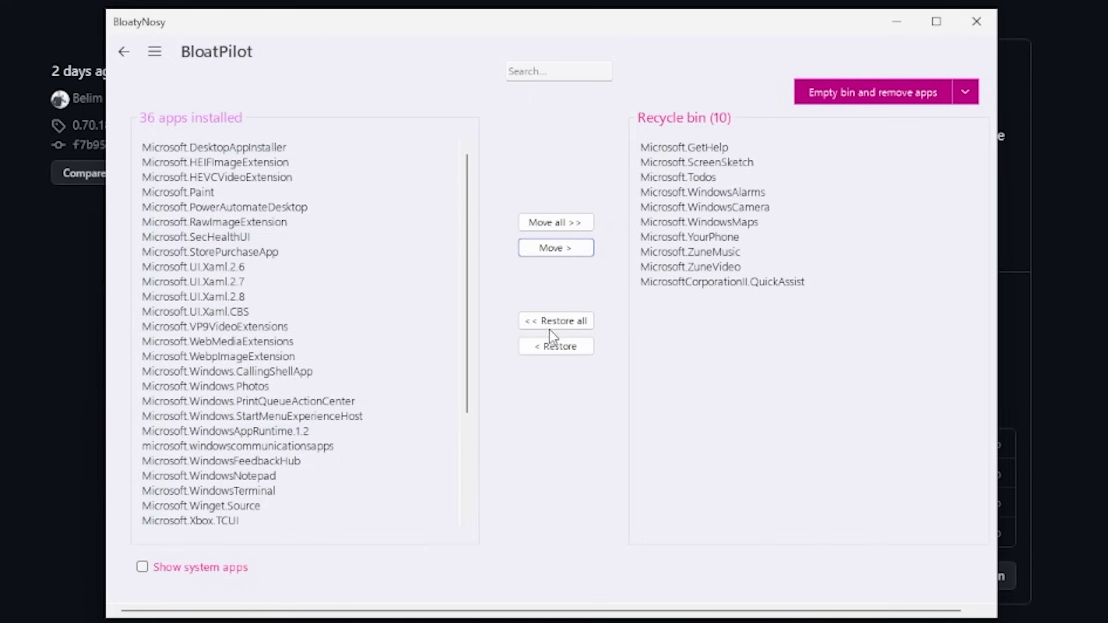
# - Empty the recycle bin, uninstalling all ten apps in it
pyautogui.click(863, 104)
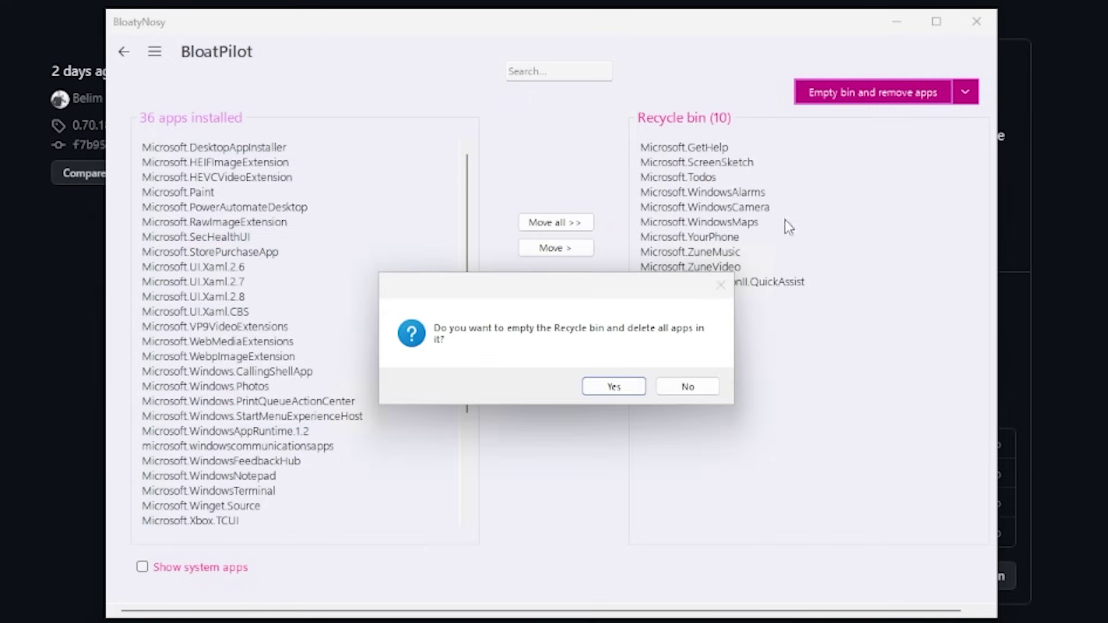
pyautogui.click(620, 386)
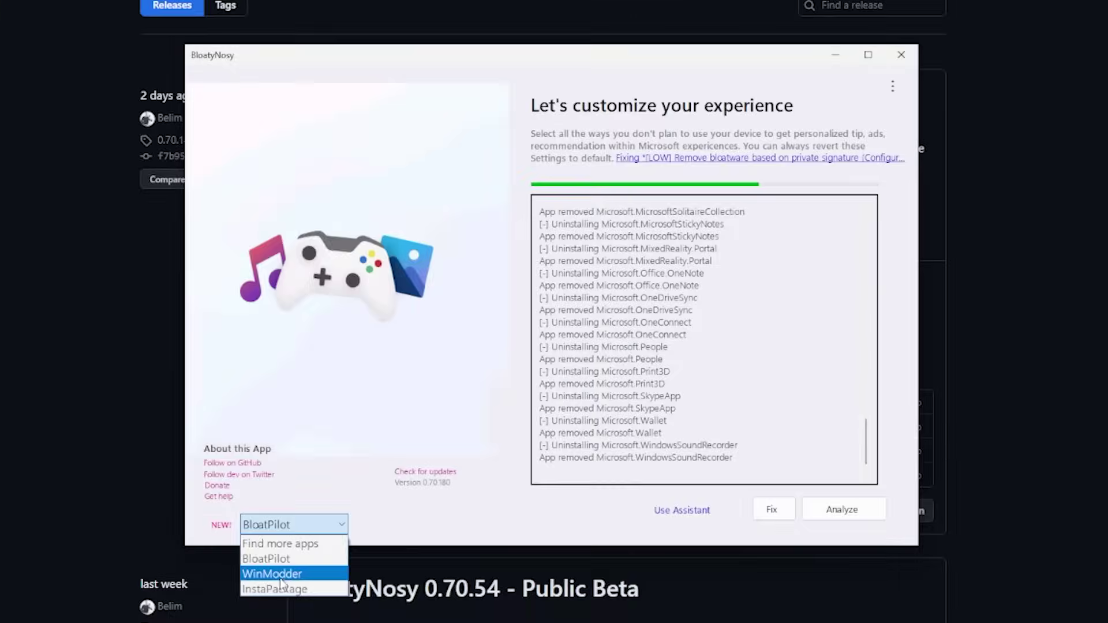
# - Open the WinModder mods marketplace and install the missing mods signature file
pyautogui.click(284, 557)
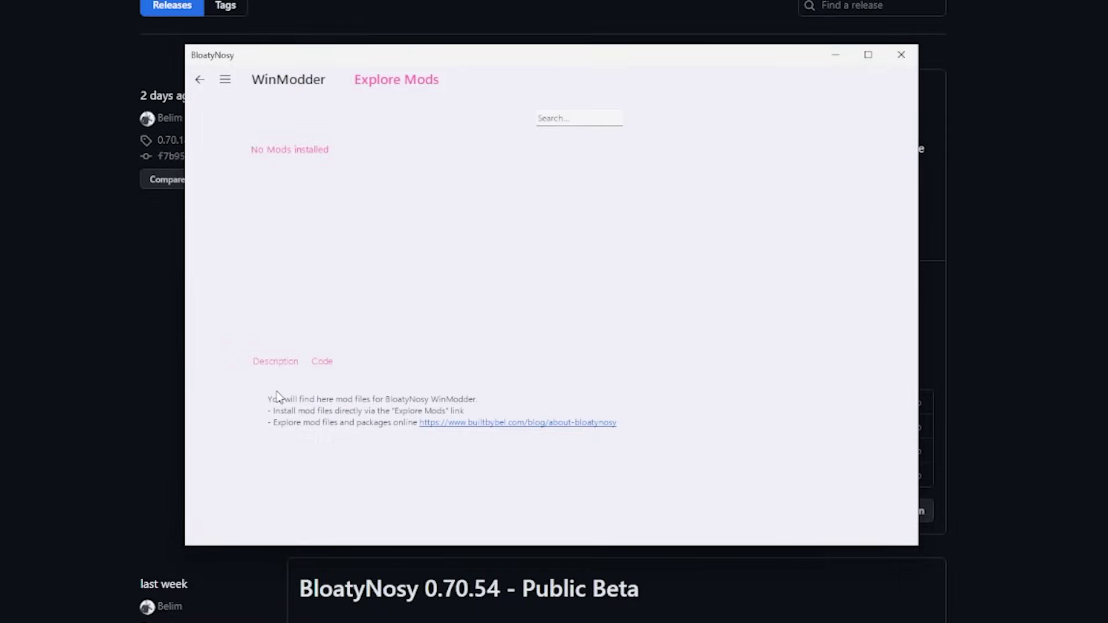
pyautogui.click(399, 79)
pyautogui.click(622, 353)
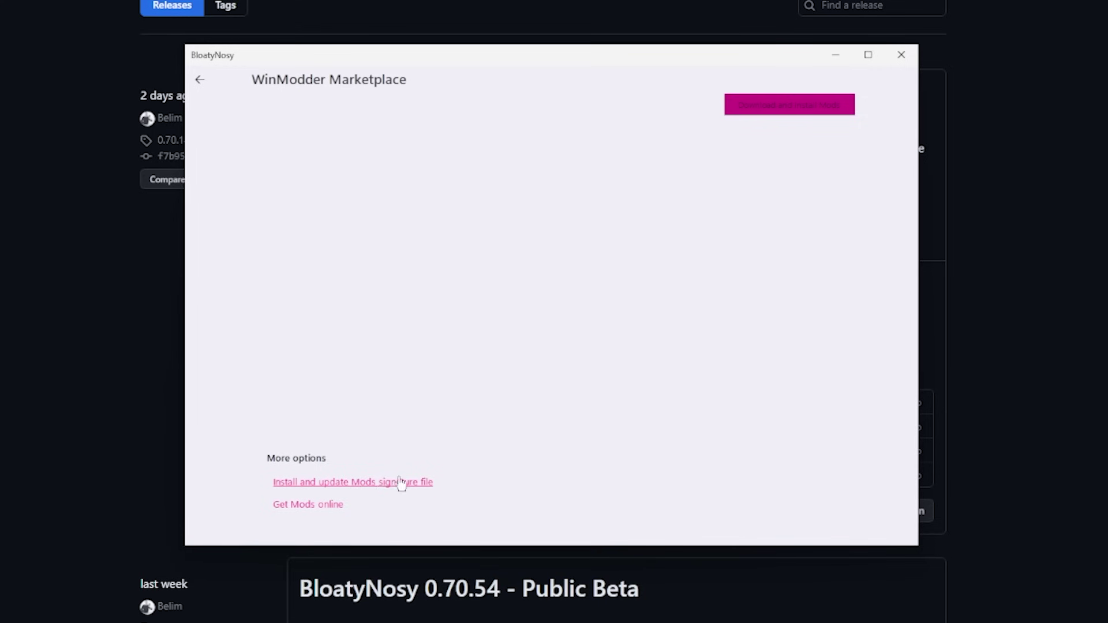
pyautogui.click(355, 487)
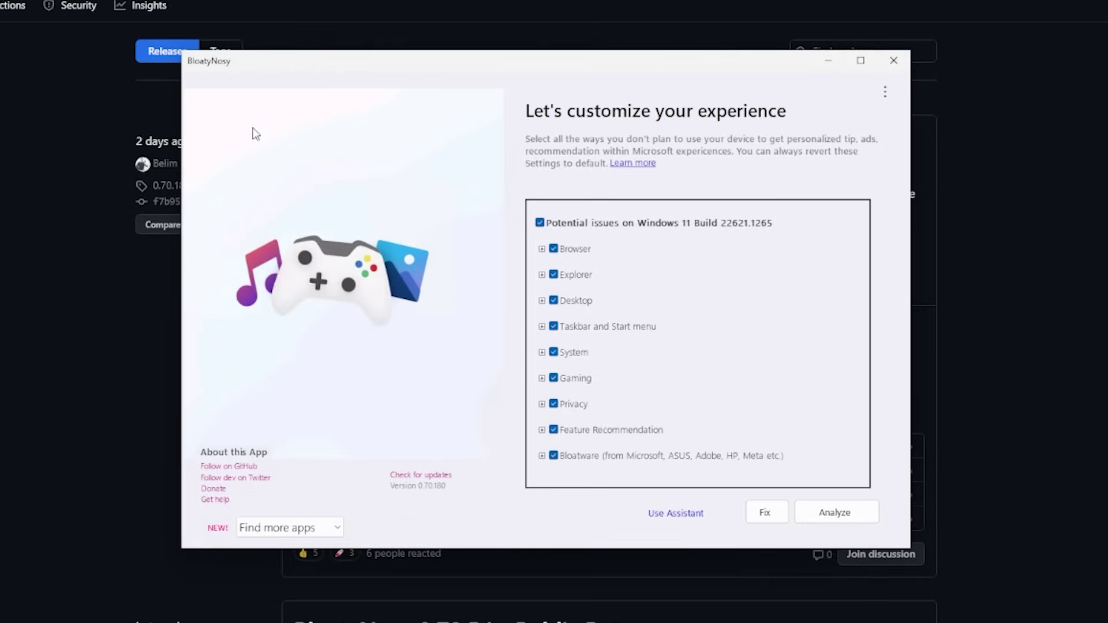
# - Load the Just-Debloat experience profile from the settings panel
pyautogui.click(884, 91)
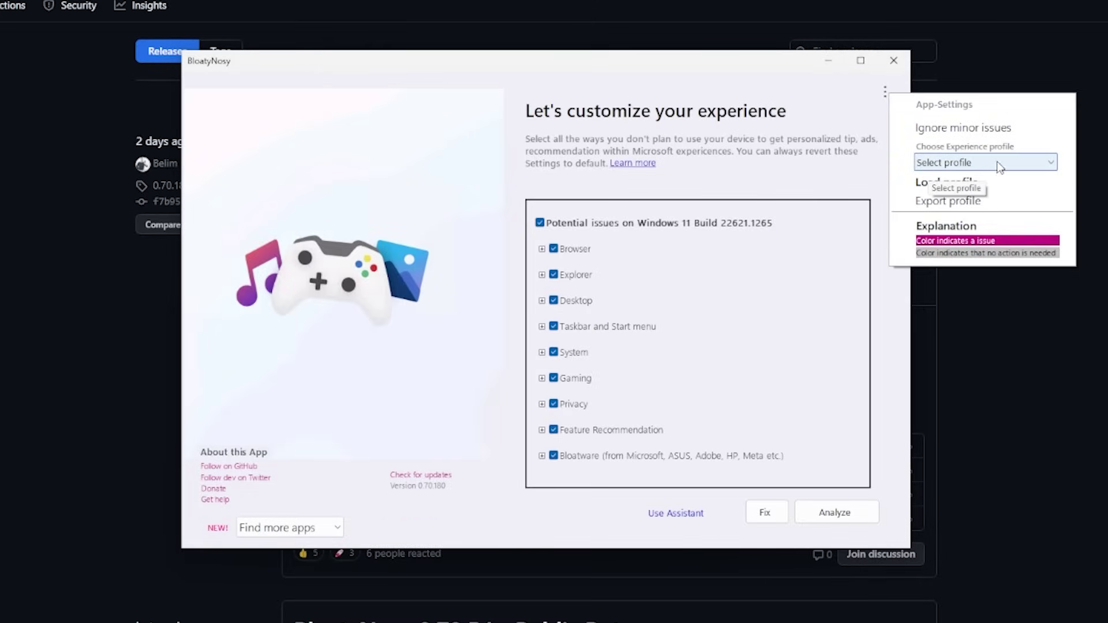
pyautogui.click(821, 107)
pyautogui.click(884, 92)
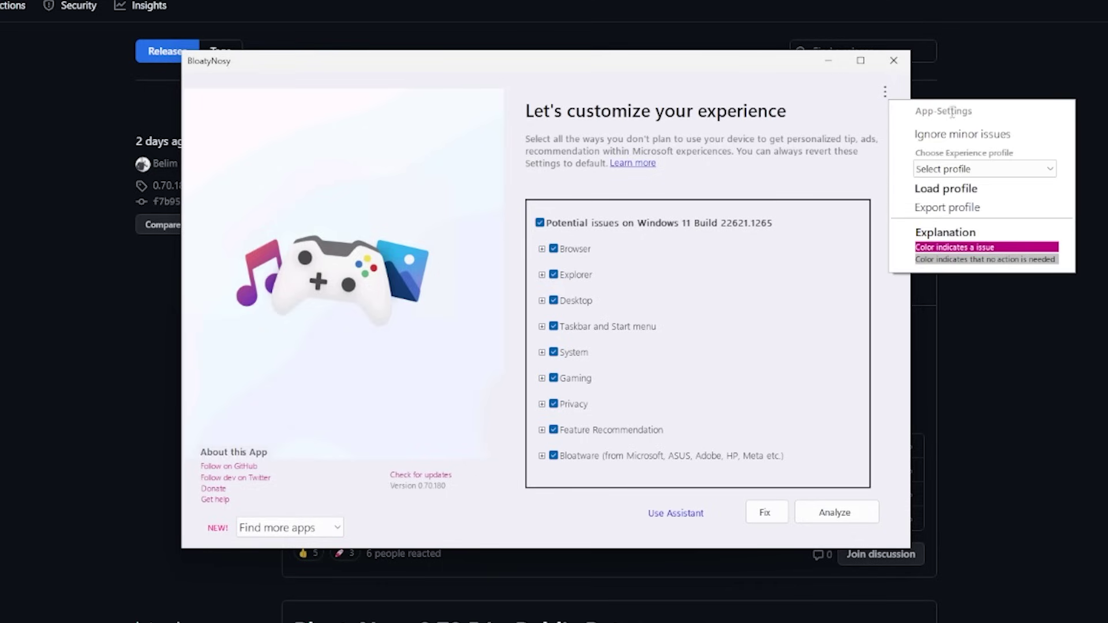
pyautogui.click(961, 172)
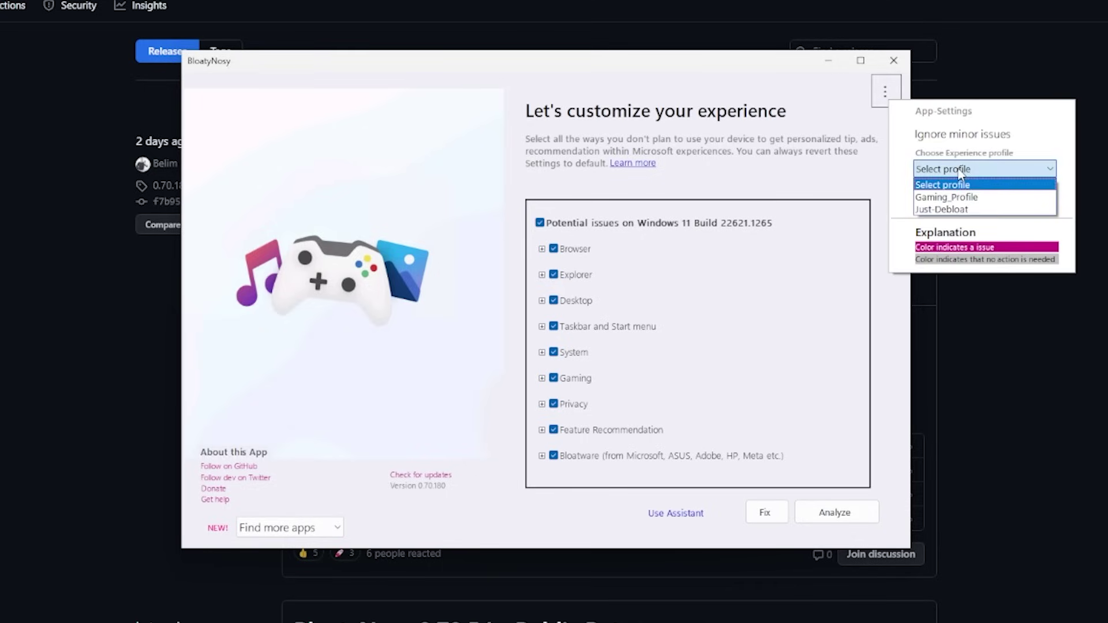
pyautogui.click(940, 210)
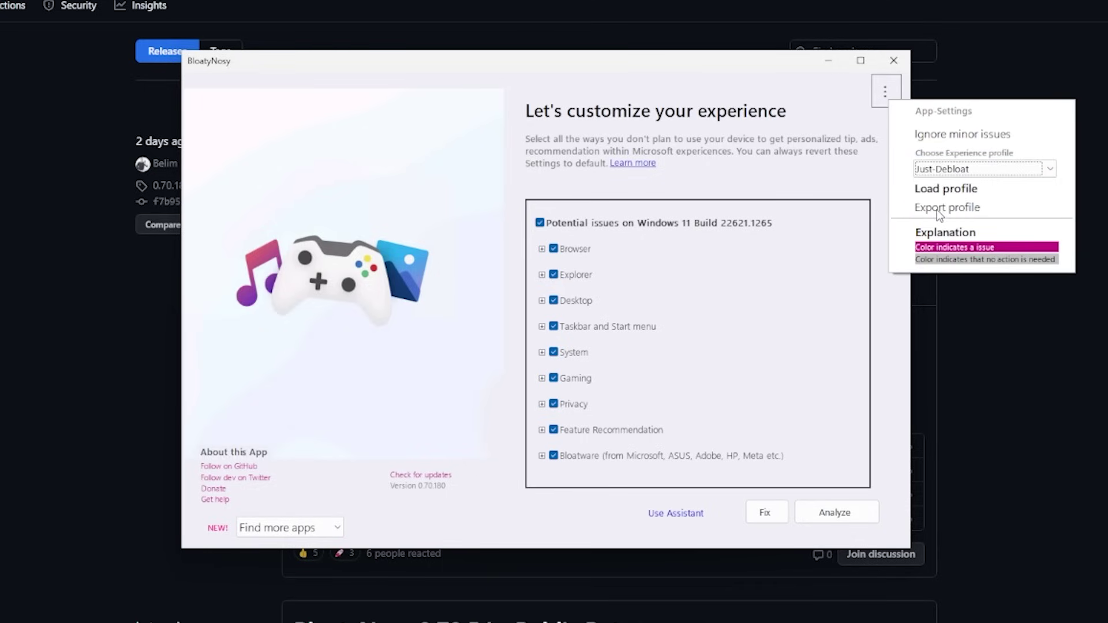
pyautogui.click(940, 189)
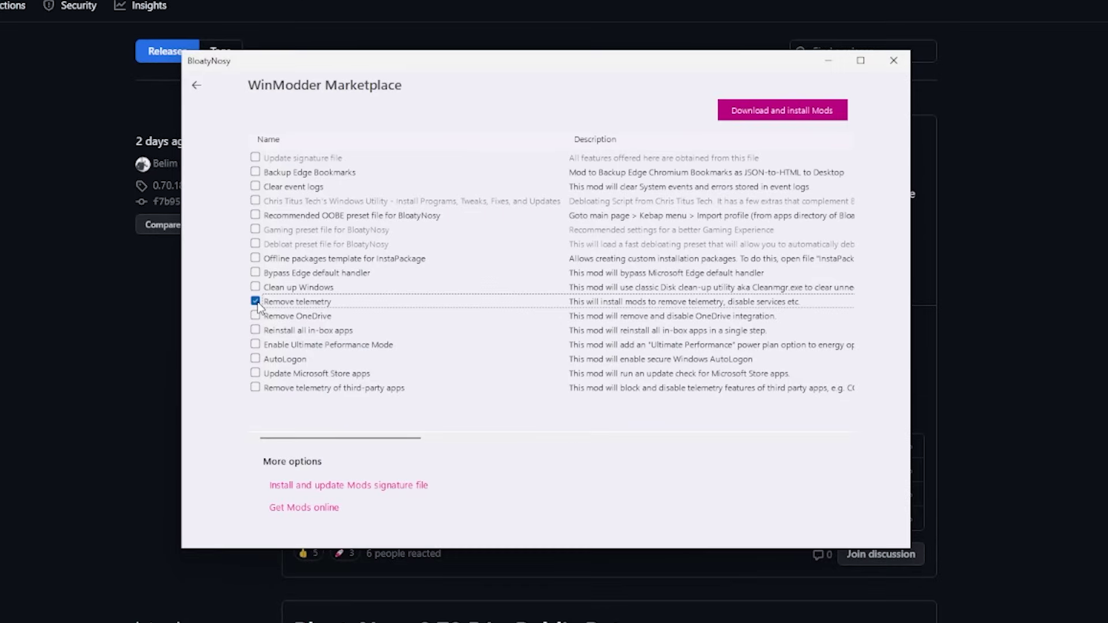
# - Install the Remove telemetry mod and return to the installed mods list
pyautogui.click(774, 115)
pyautogui.click(602, 402)
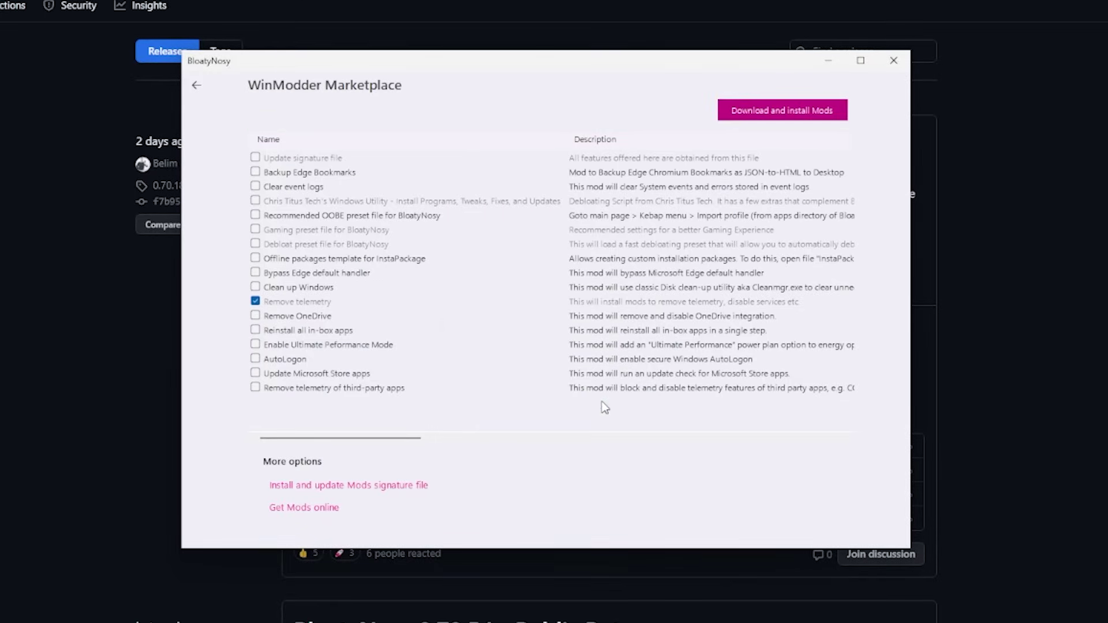
pyautogui.click(196, 85)
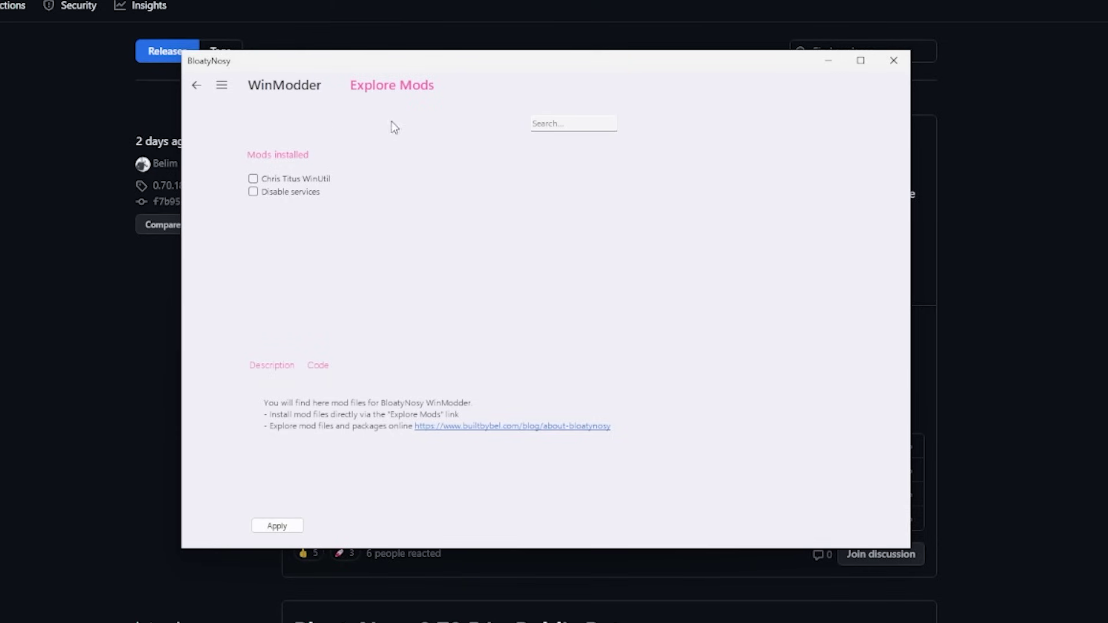
# - Apply the Disable services mod, then run the Chris Titus WinUtil mod
pyautogui.click(290, 192)
pyautogui.click(278, 527)
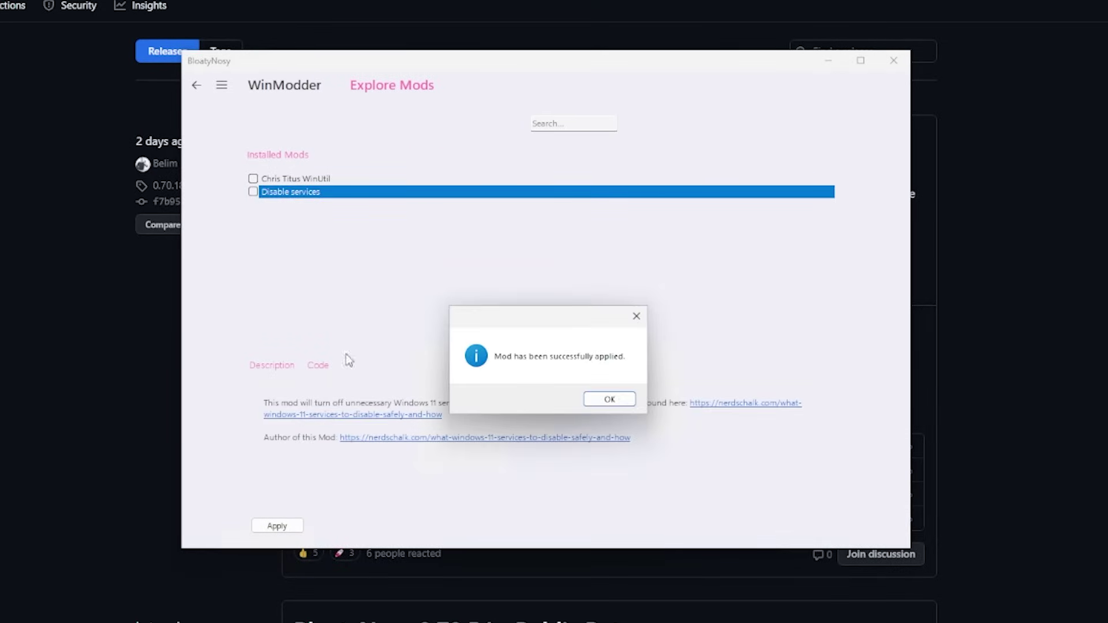
pyautogui.click(601, 401)
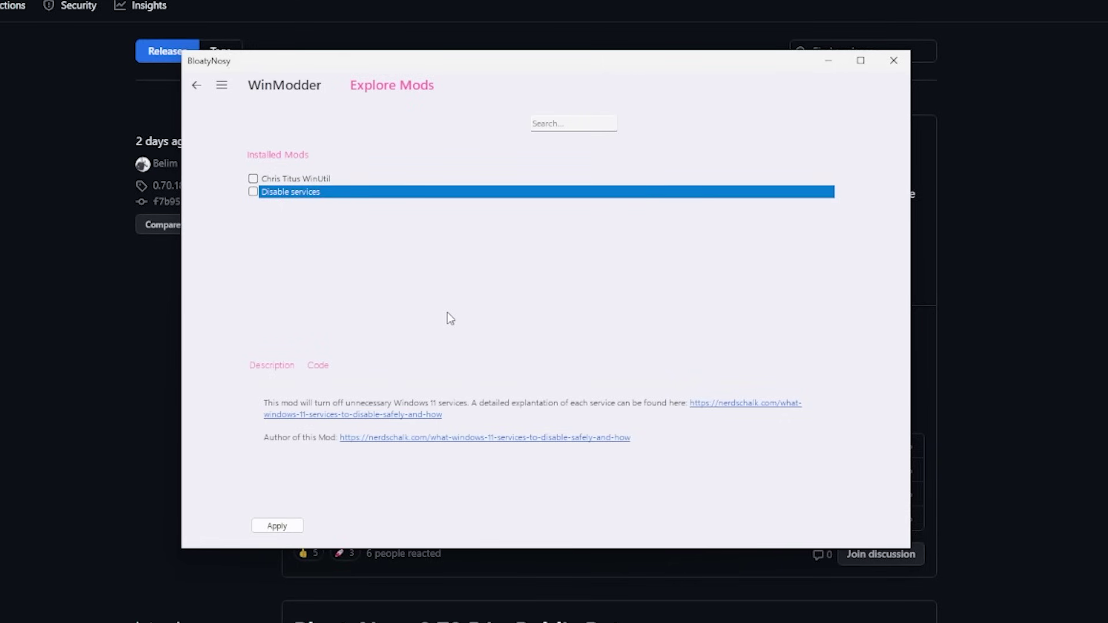
pyautogui.click(278, 183)
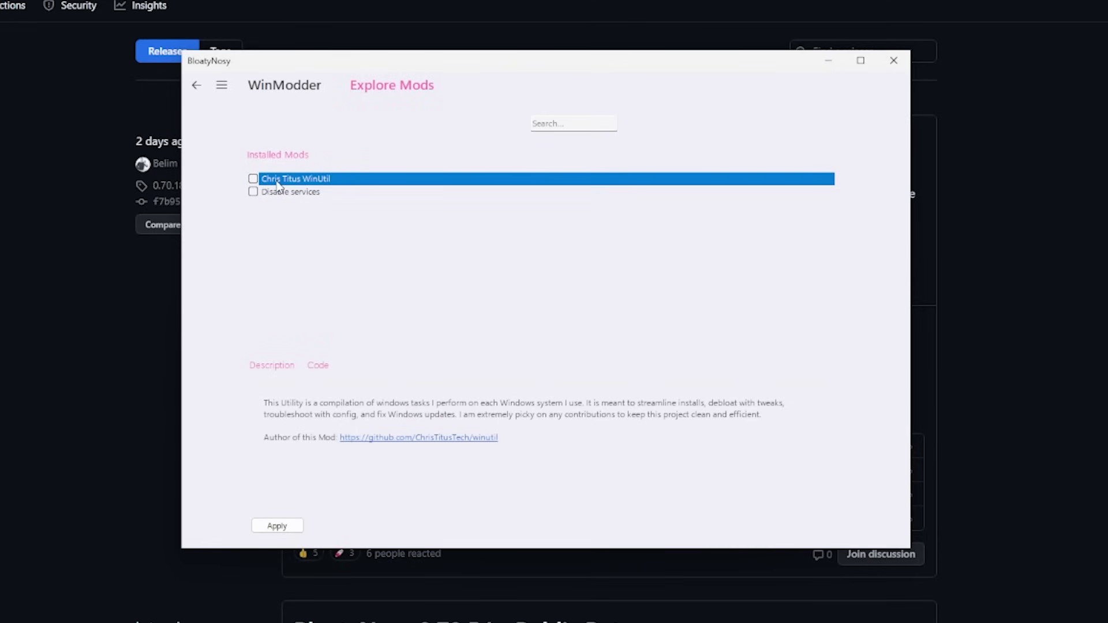
pyautogui.click(277, 526)
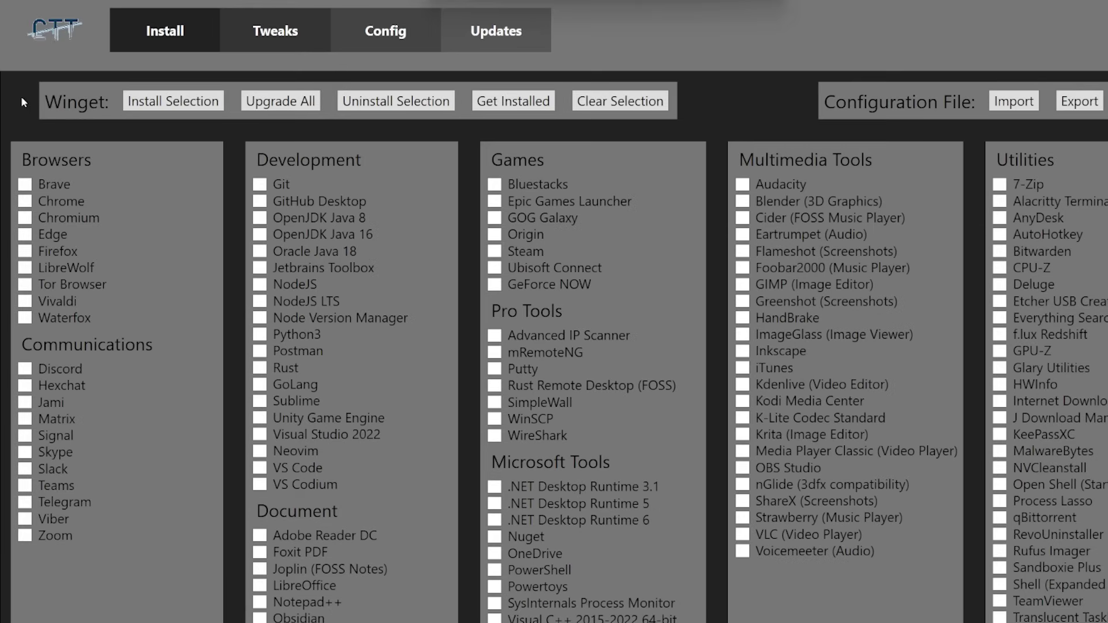
# - Run WinUtil's Desktop recommended tweaks from the Tweaks page
pyautogui.click(275, 31)
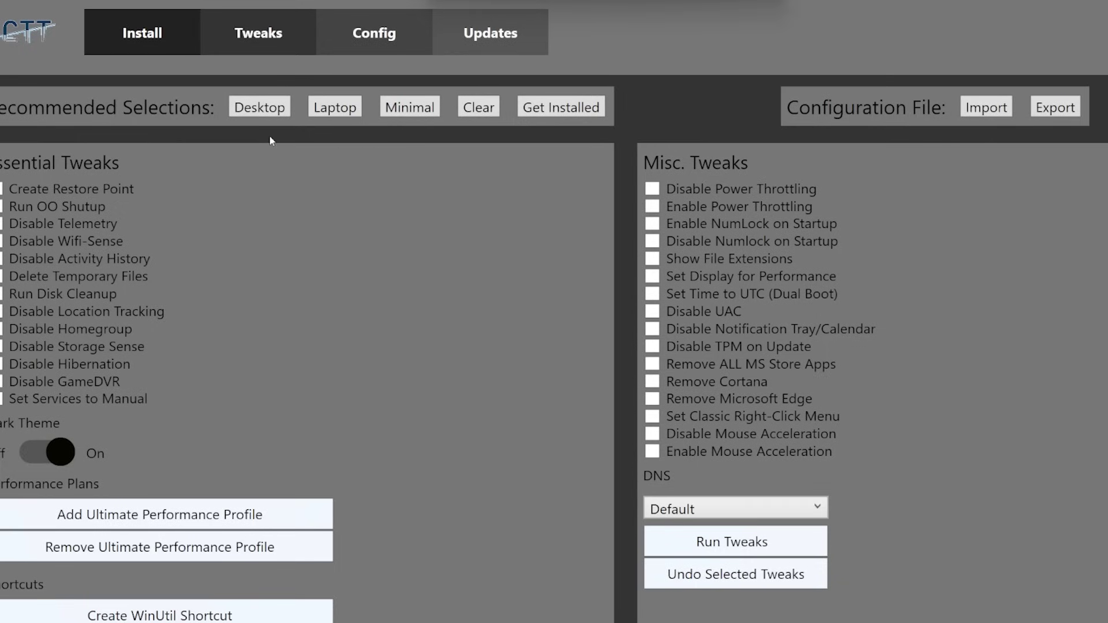
pyautogui.click(261, 112)
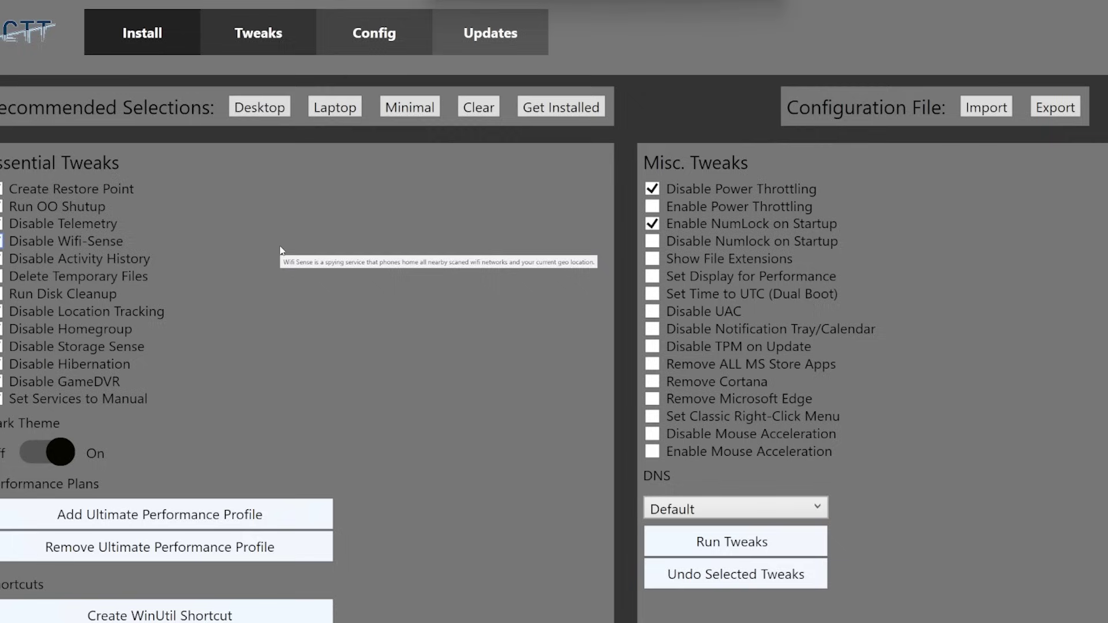
pyautogui.click(751, 543)
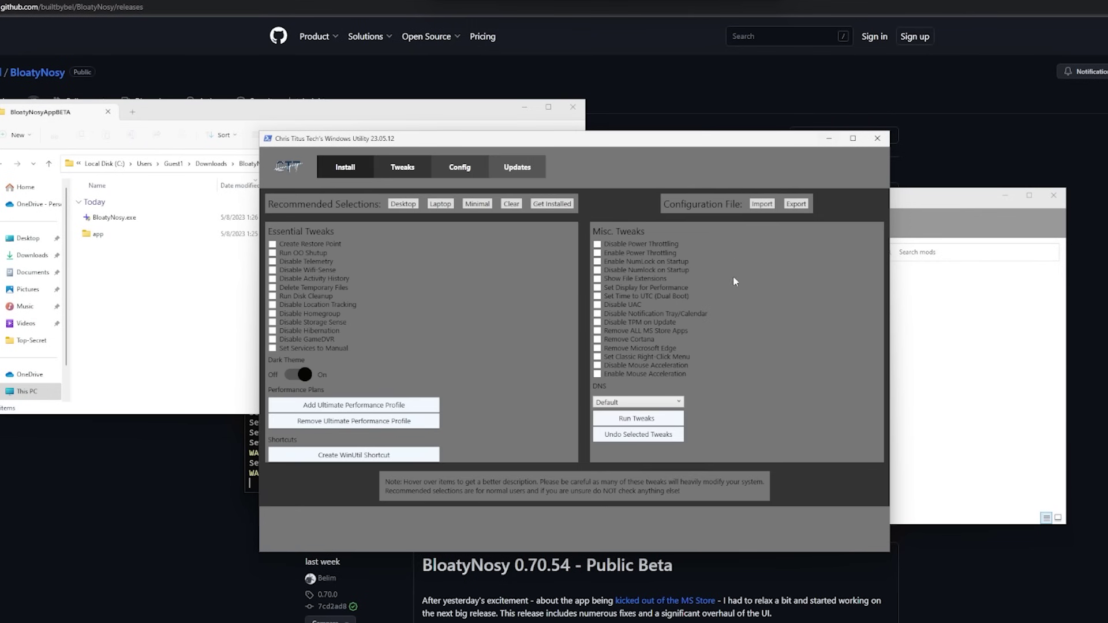
# - Wait for the PowerShell tweak run to finish and dismiss the Done message
pyautogui.hotkey('alt', 'Tab')
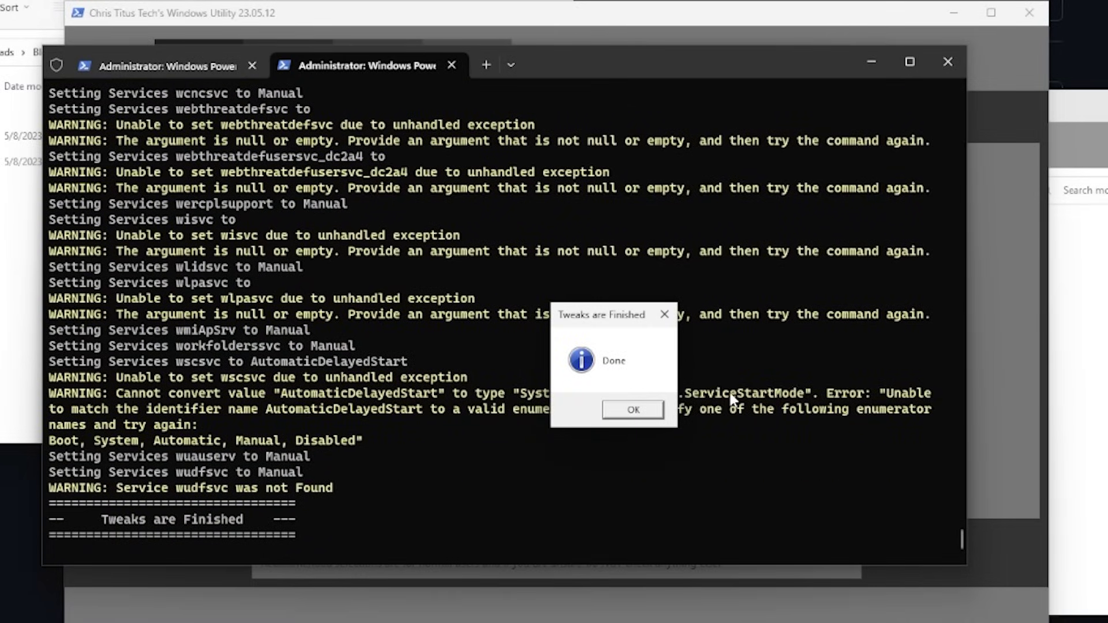
pyautogui.click(633, 409)
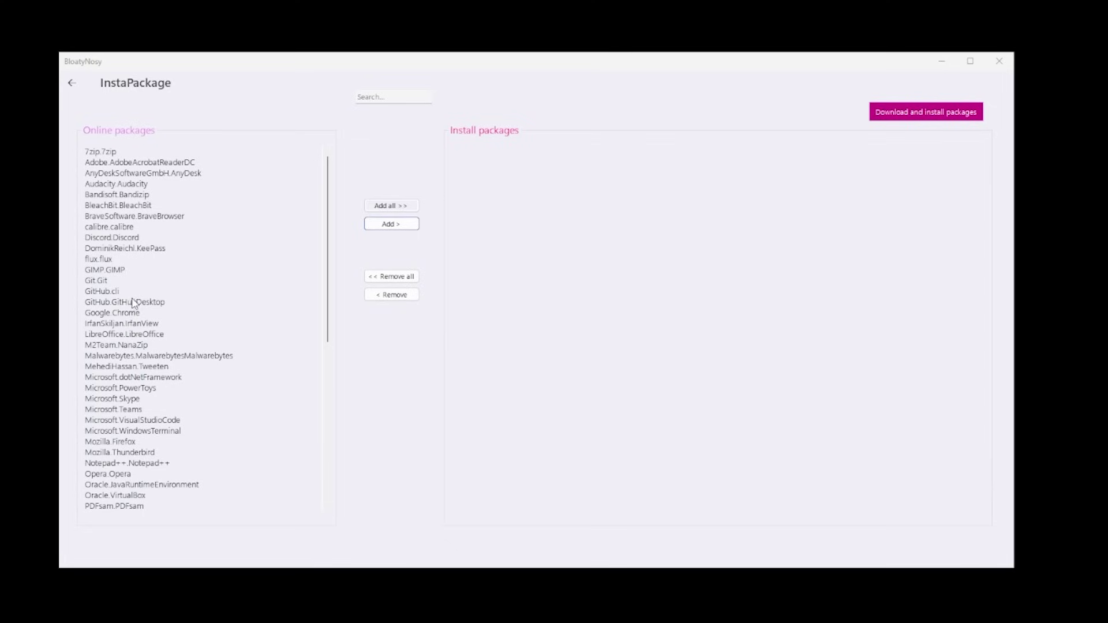
# - Scroll the InstaPackage online packages list down past 7zip to VLC, Vivaldi and Wireshark
pyautogui.moveTo(322, 283); pyautogui.dragTo(325, 426)
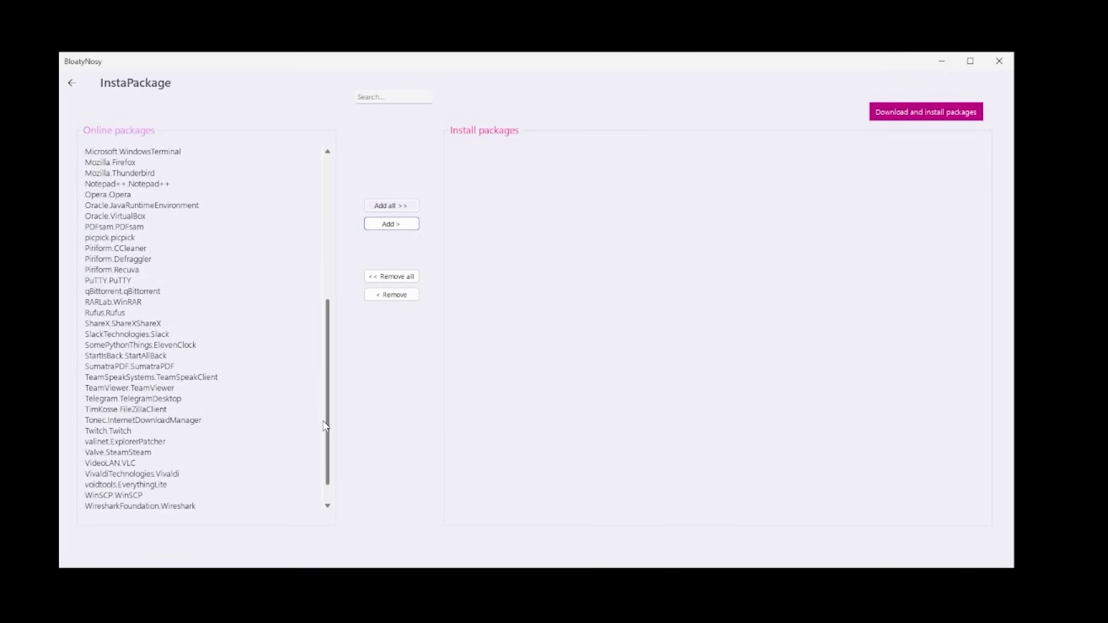